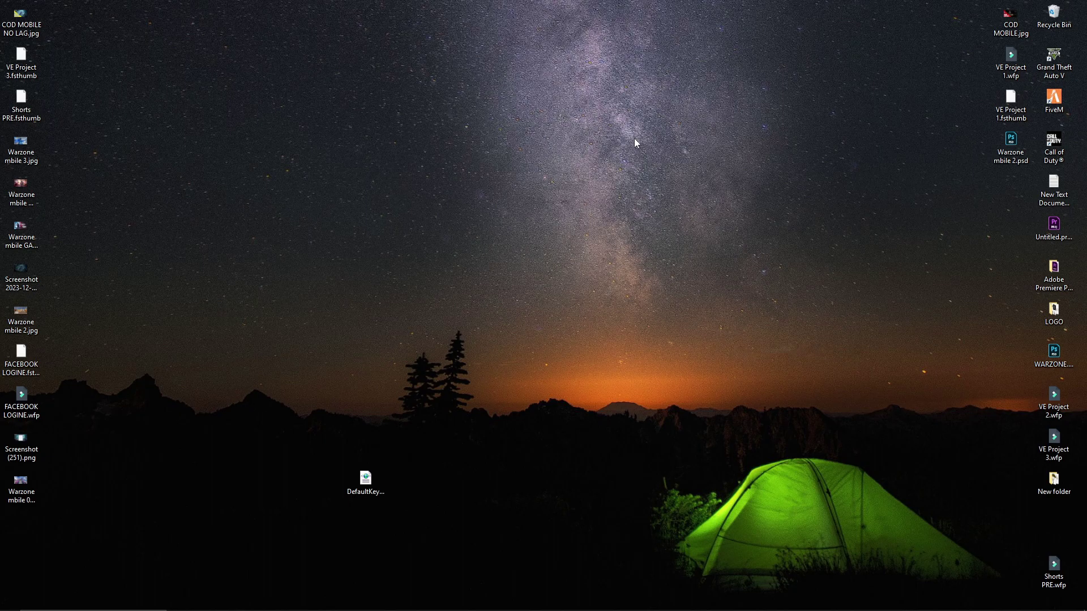
# - Select the DefaultKey file on the desktop and open the GameLoop Start-menu shortcut's folder
pyautogui.moveTo(473, 445); pyautogui.dragTo(471, 509)
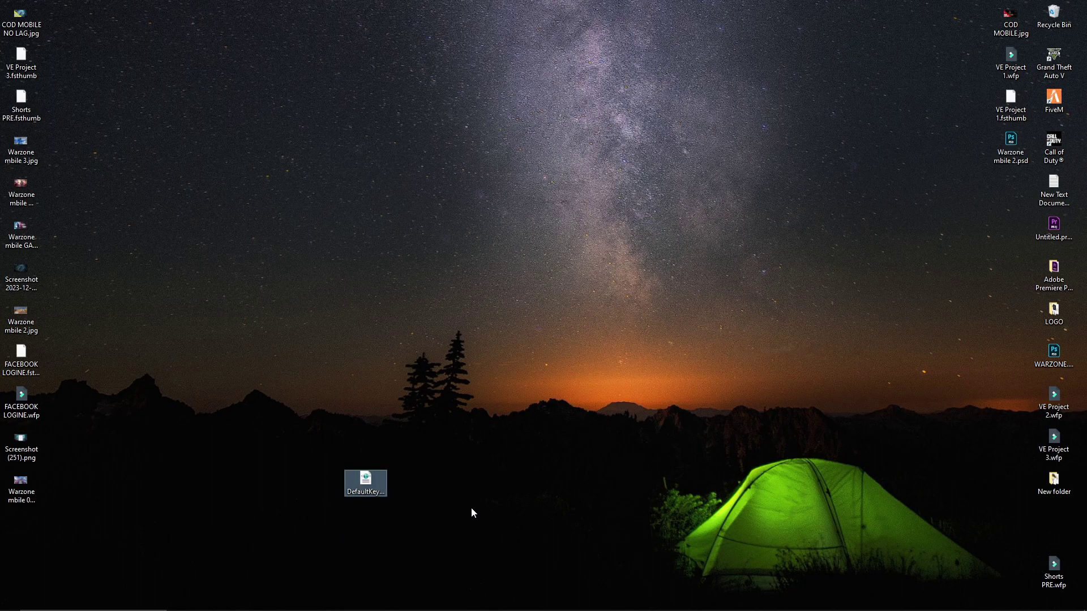
pyautogui.moveTo(436, 435); pyautogui.dragTo(337, 535)
pyautogui.click(64, 603)
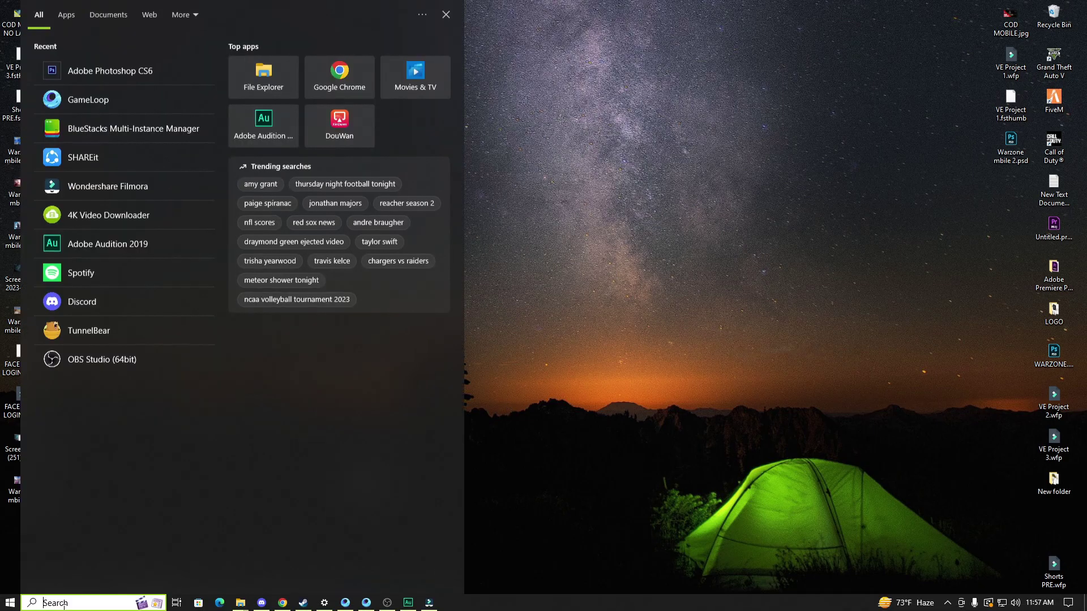
pyautogui.rightClick(89, 101)
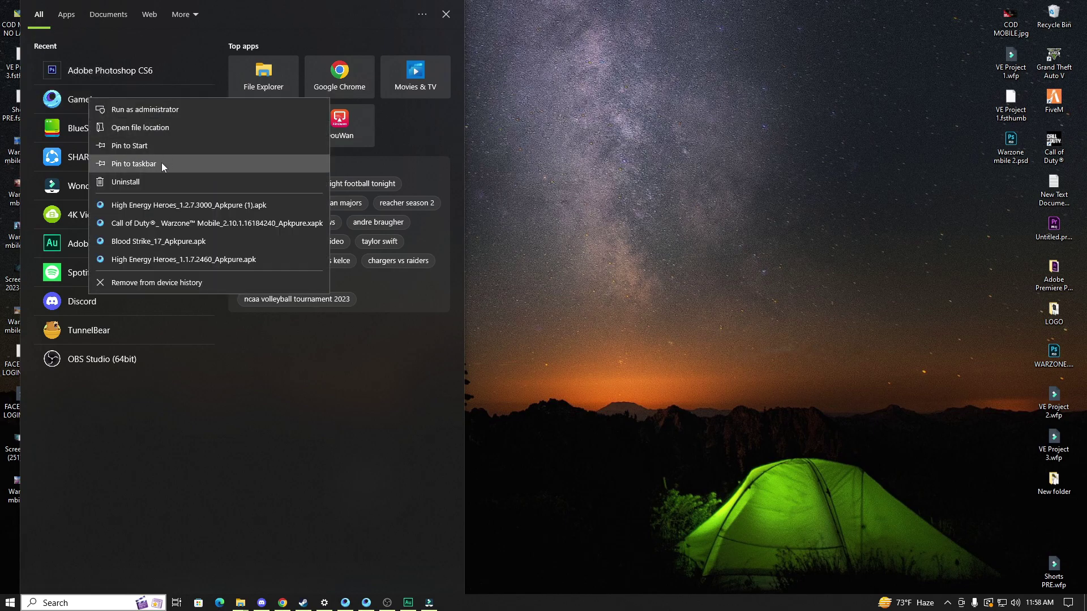
pyautogui.click(161, 128)
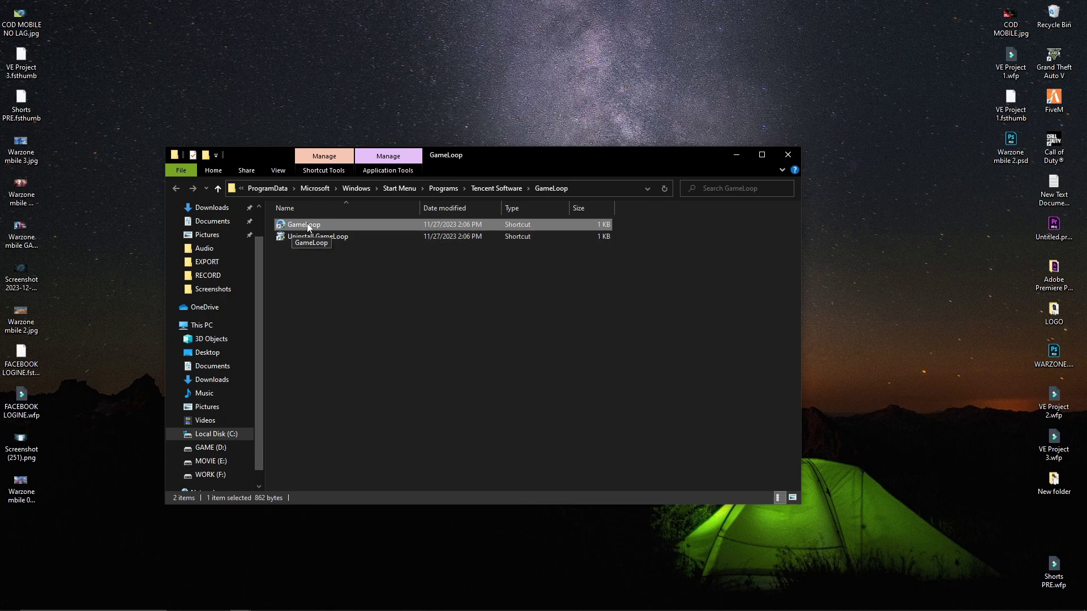
# - Follow the GameLoop shortcut to its real install folder, AppMarket under TxGameAssistant
pyautogui.rightClick(310, 225)
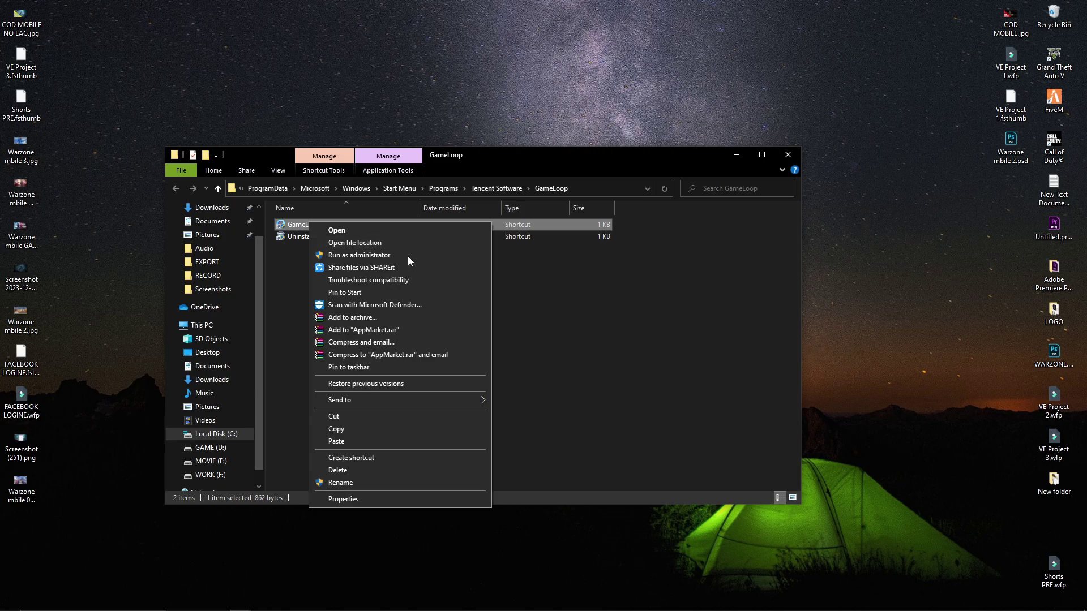
pyautogui.click(495, 289)
pyautogui.rightClick(332, 226)
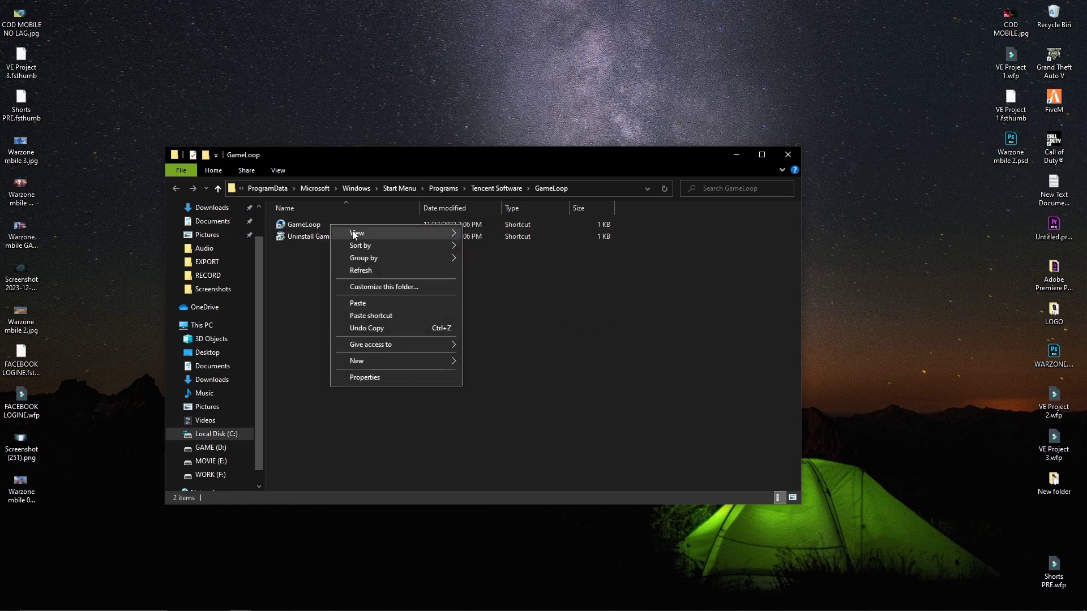
pyautogui.click(299, 226)
pyautogui.rightClick(300, 227)
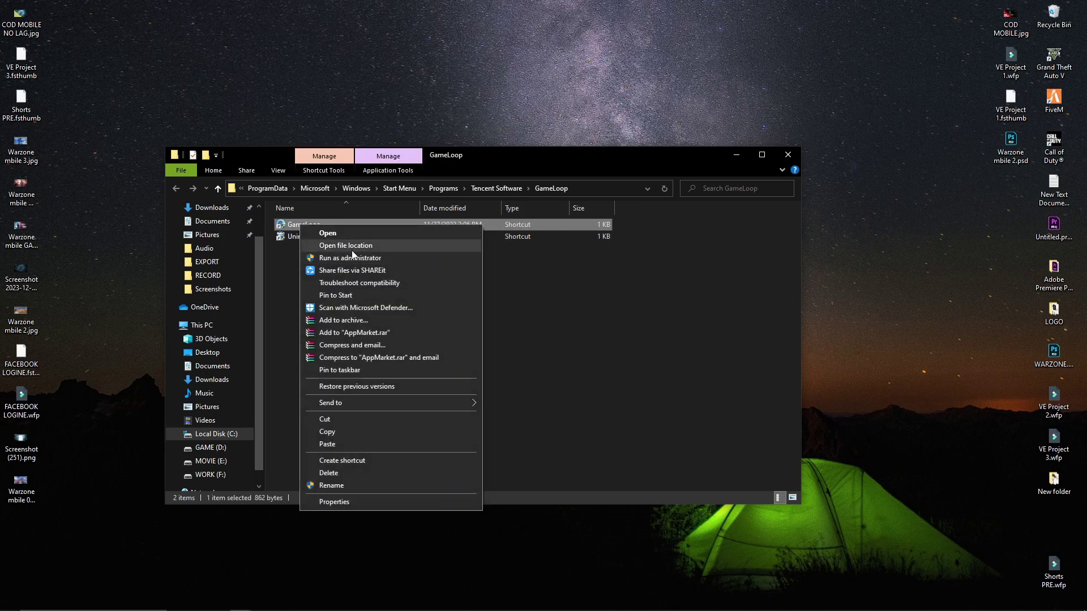
pyautogui.click(351, 244)
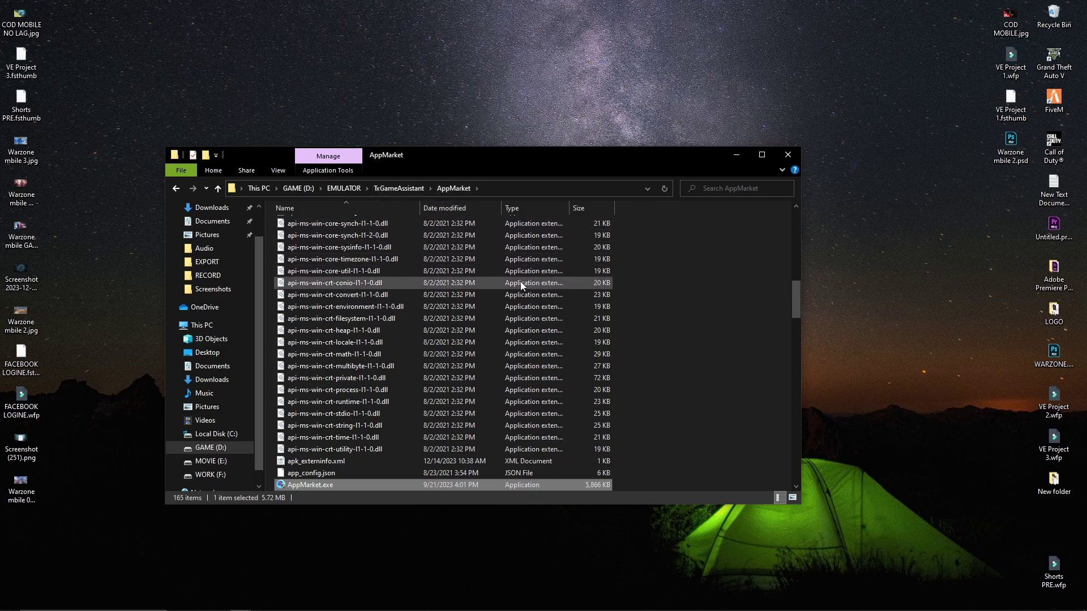
# - Copy the desktop DefaultKeyMapping.xml into TxGameAssistant\ui, replace the existing file, and close Explorer
pyautogui.click(402, 189)
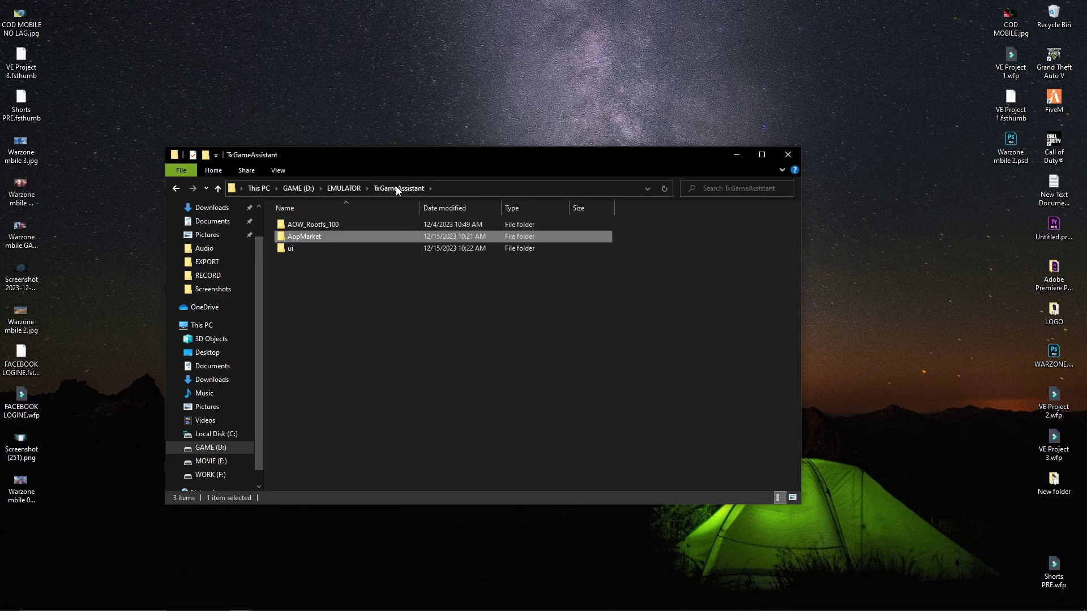
pyautogui.doubleClick(295, 249)
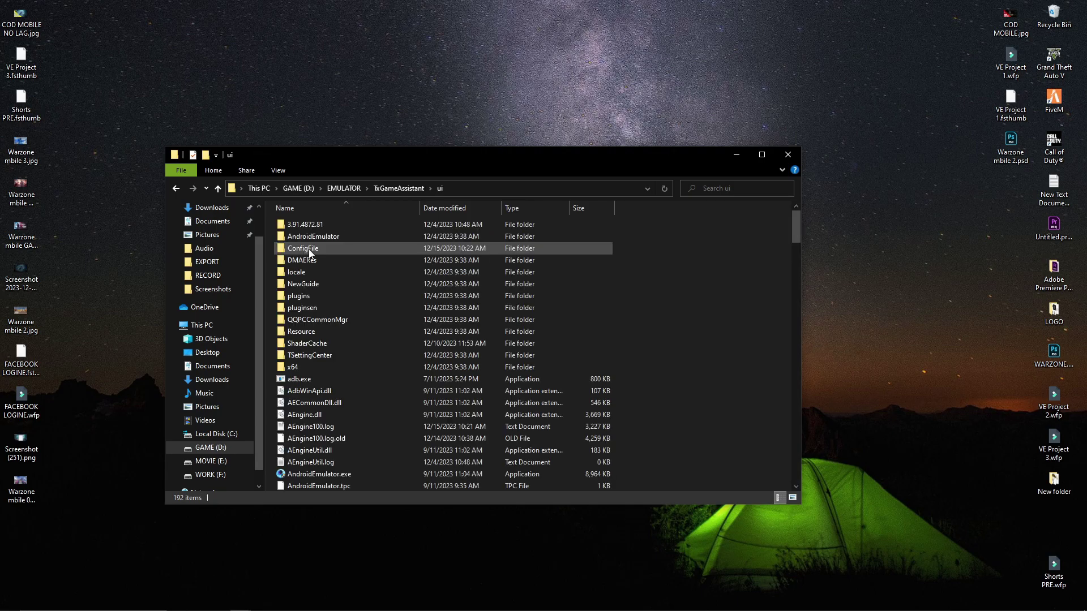
pyautogui.moveTo(629, 164); pyautogui.dragTo(716, 116)
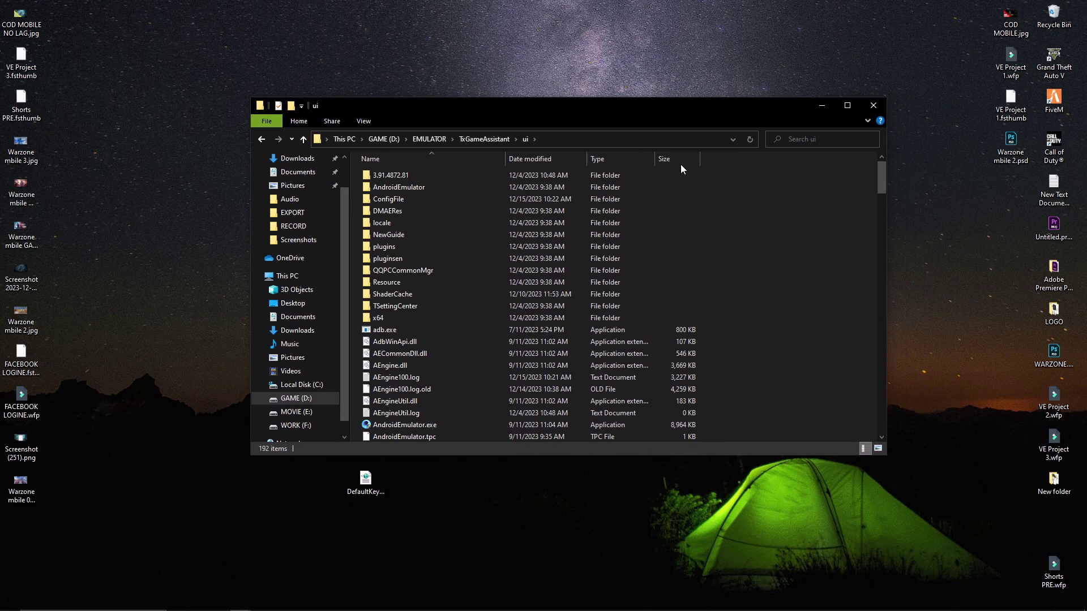
pyautogui.click(358, 493)
pyautogui.moveTo(451, 455); pyautogui.dragTo(767, 399)
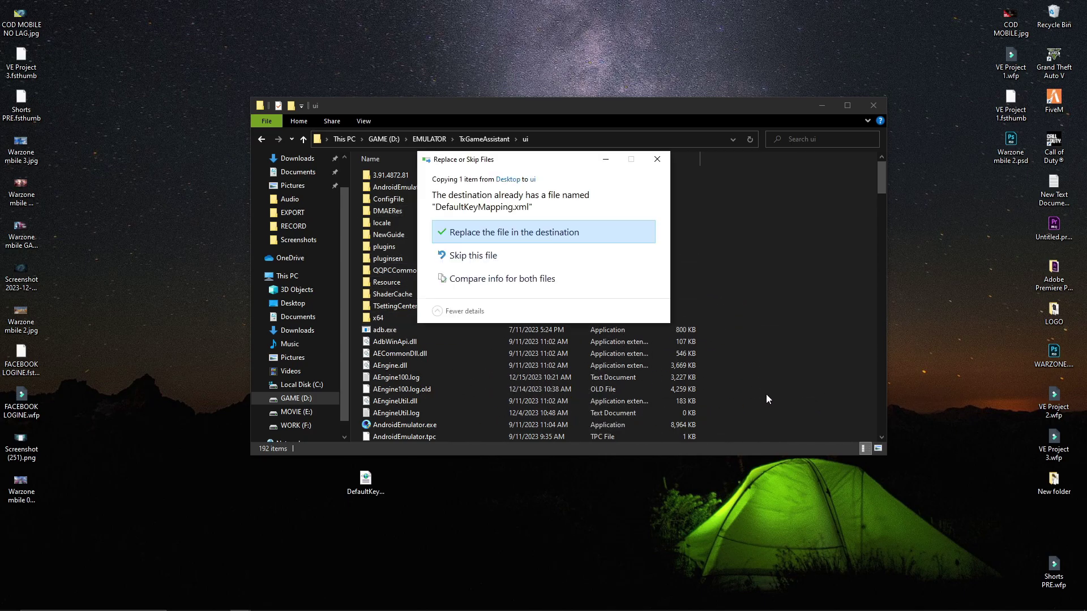
pyautogui.click(547, 233)
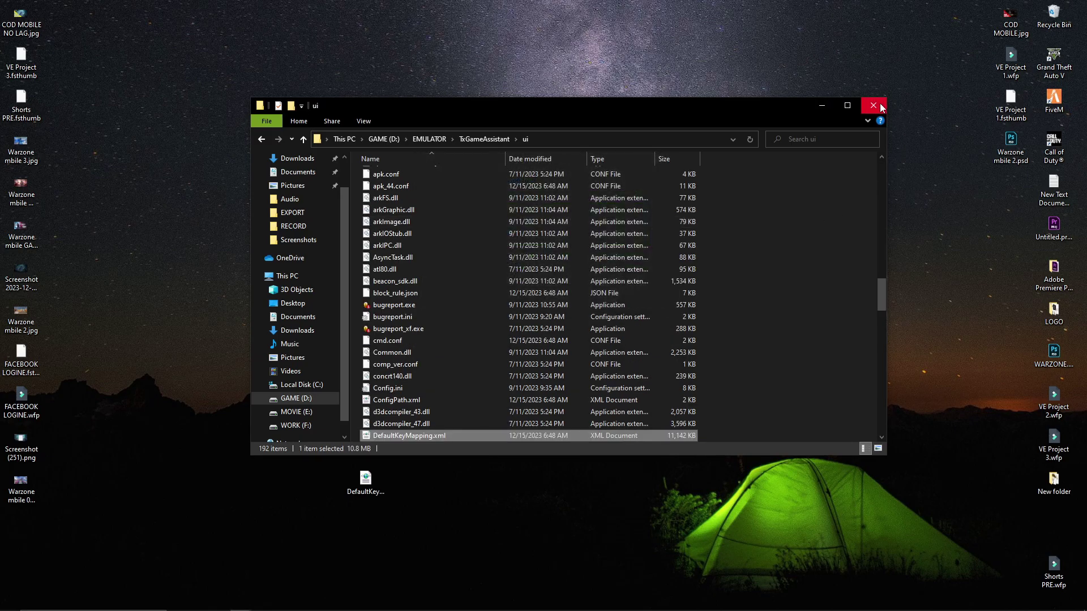
pyautogui.click(874, 106)
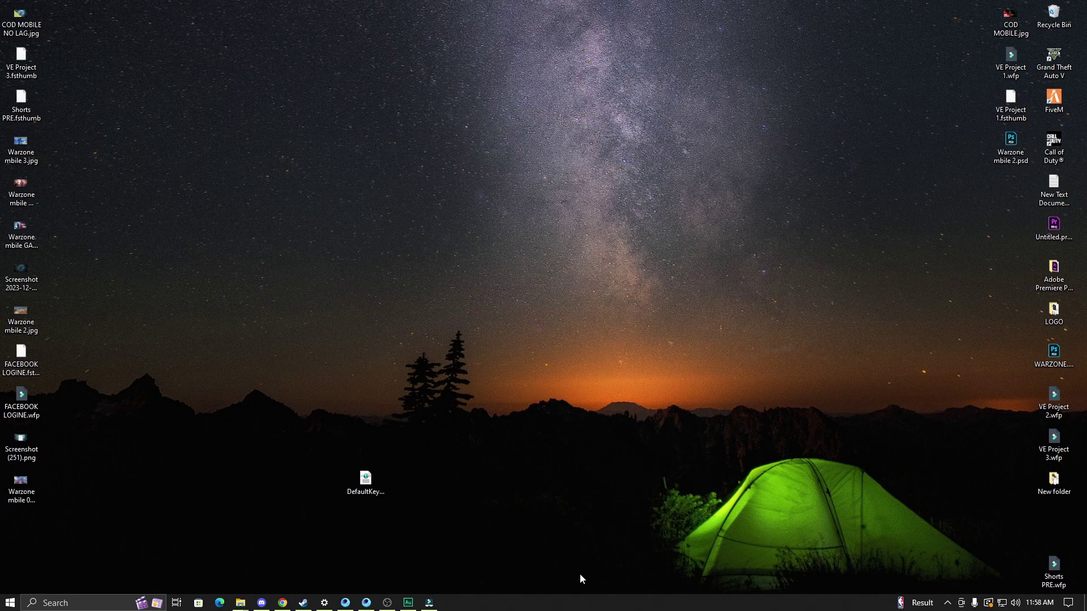
# - Reset the key layout to its defaults in GameLoop's Key Mapping editor, then save
pyautogui.moveTo(369, 607)
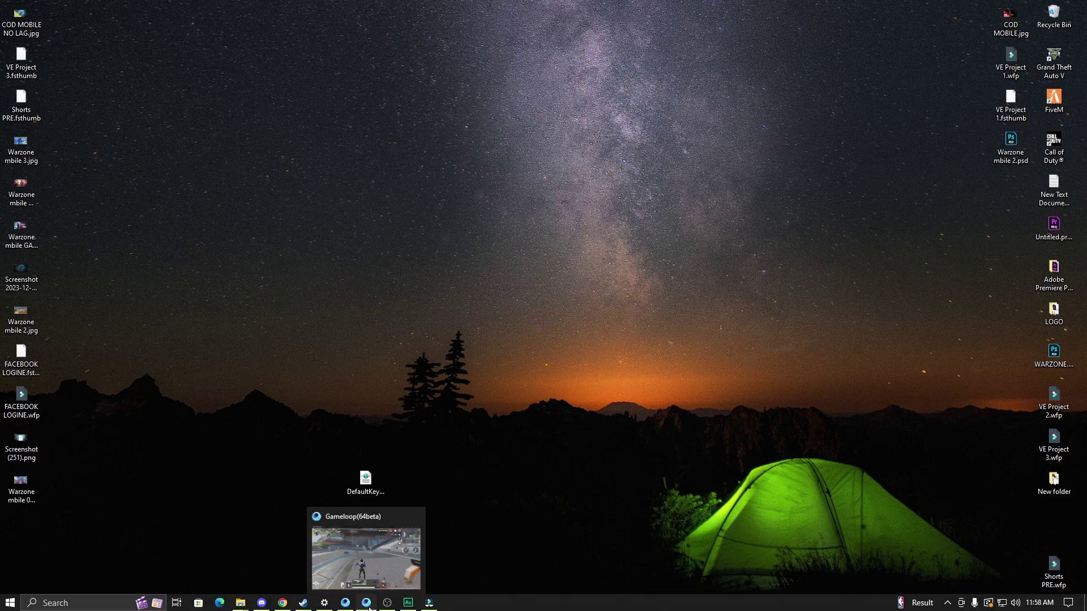
pyautogui.click(401, 571)
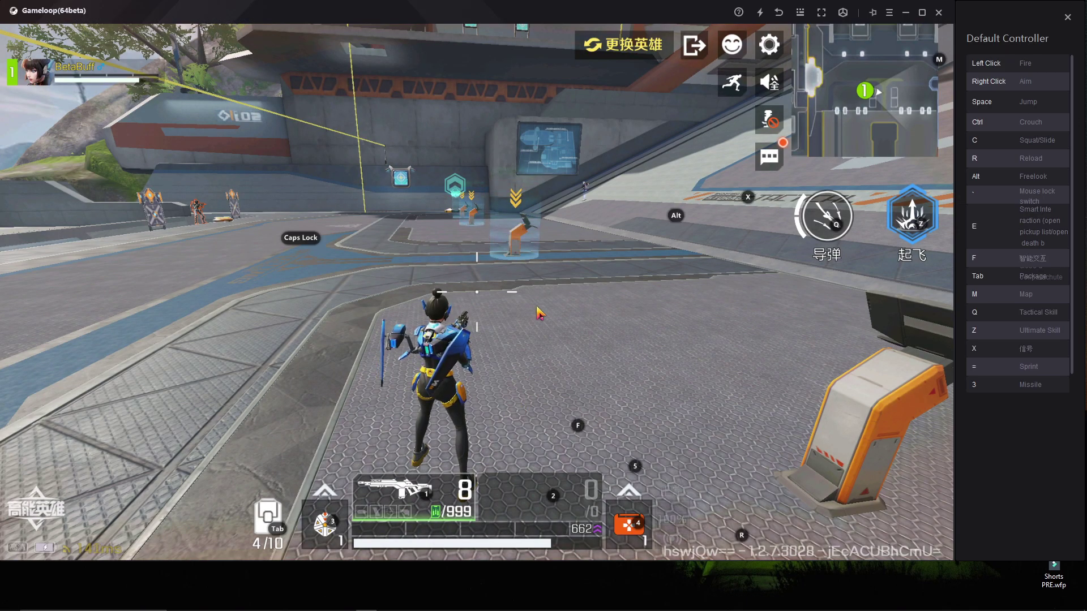
pyautogui.click(799, 12)
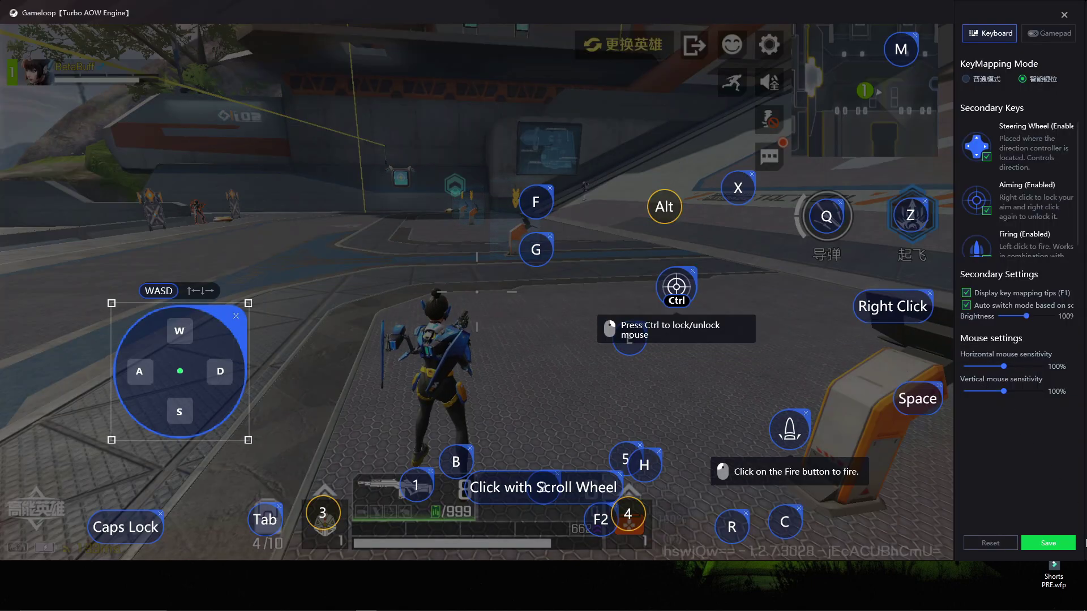
pyautogui.click(989, 543)
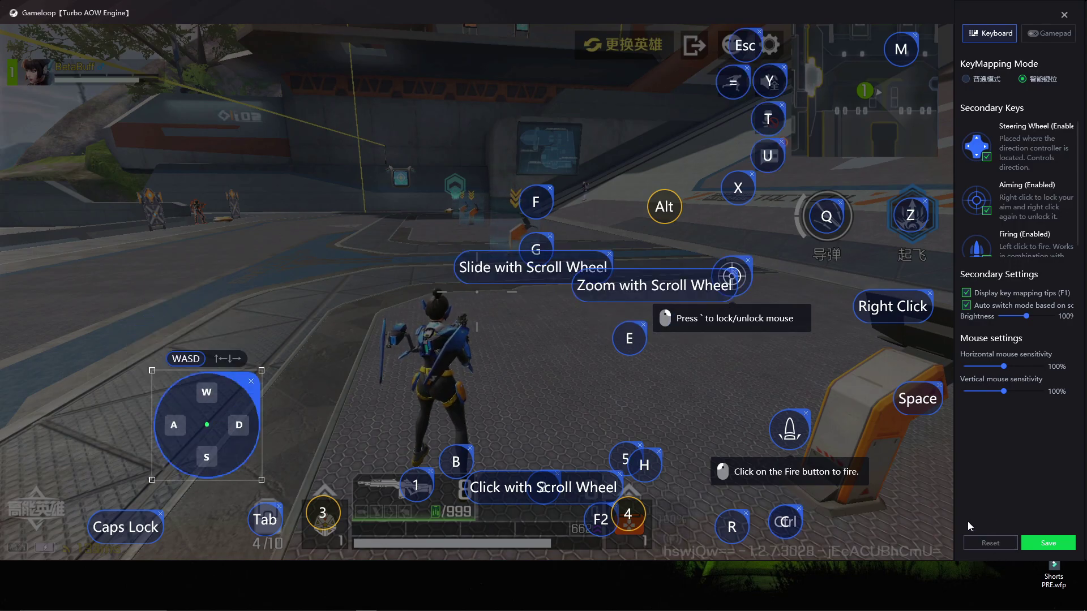
pyautogui.click(1048, 542)
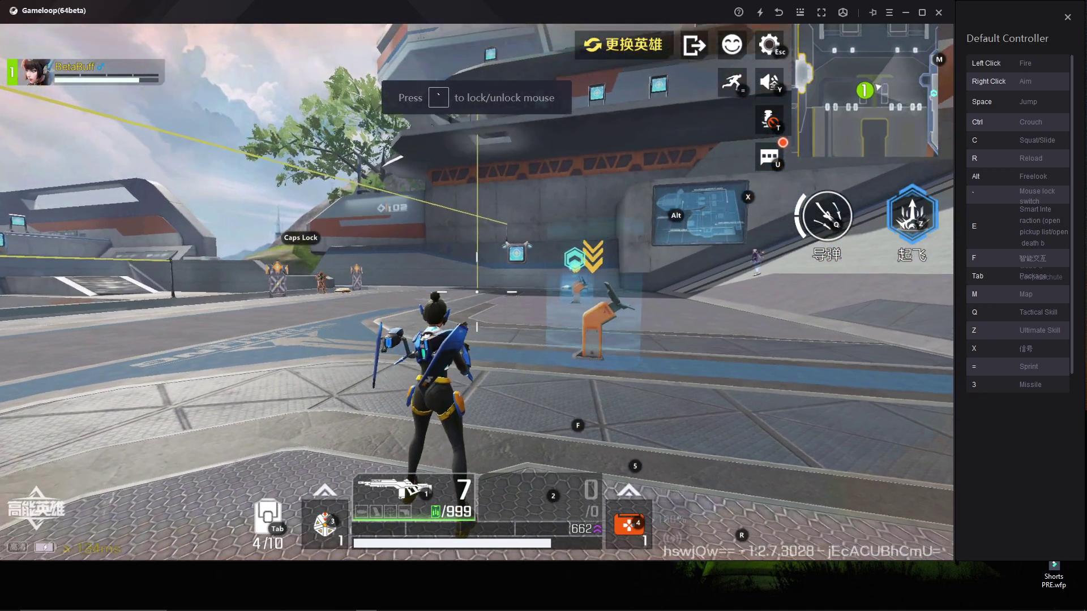
# - Test aiming down sights and firing a shot in the arena
pyautogui.rightClick(476, 291)
pyautogui.click(476, 291)
pyautogui.rightClick(477, 291)
# - Run toward the tactical pad with W, then unlock the mouse and reopen the key mapping editor
pyautogui.press('w')
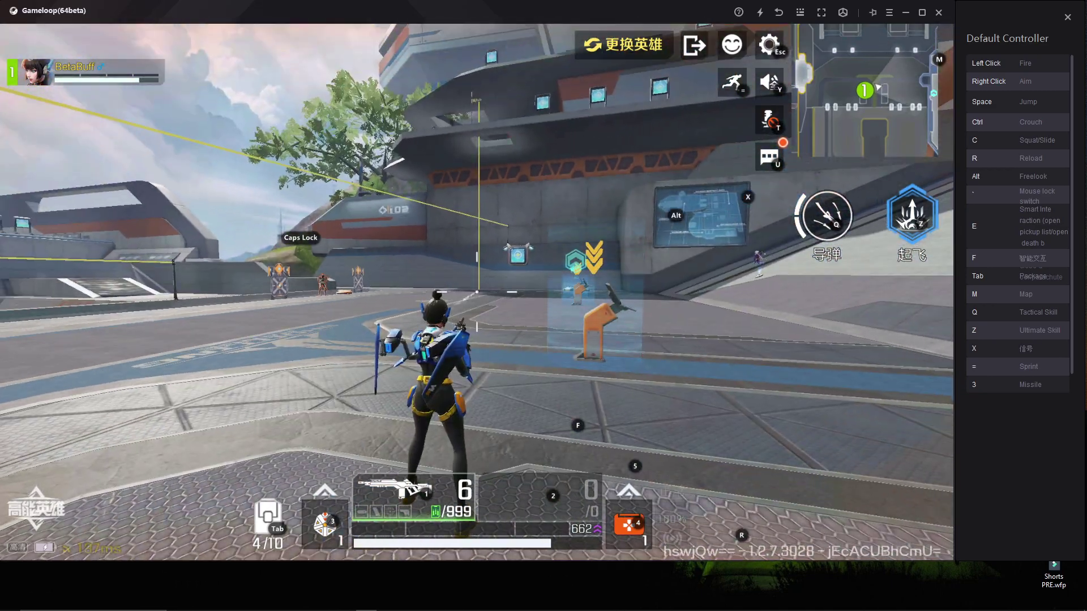
pyautogui.press('w')
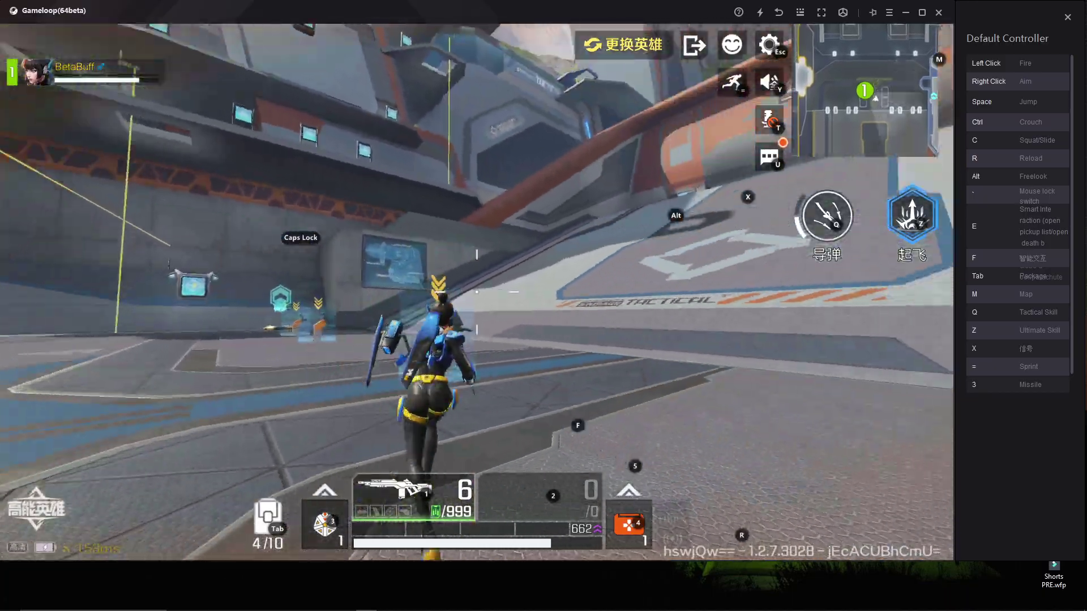
pyautogui.press('w')
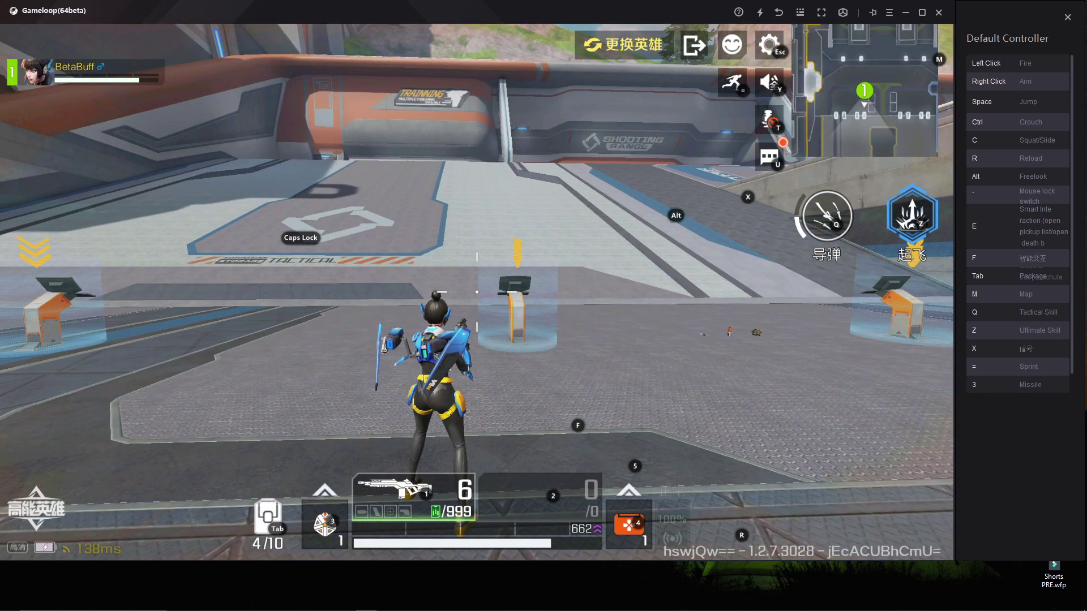
pyautogui.press('w')
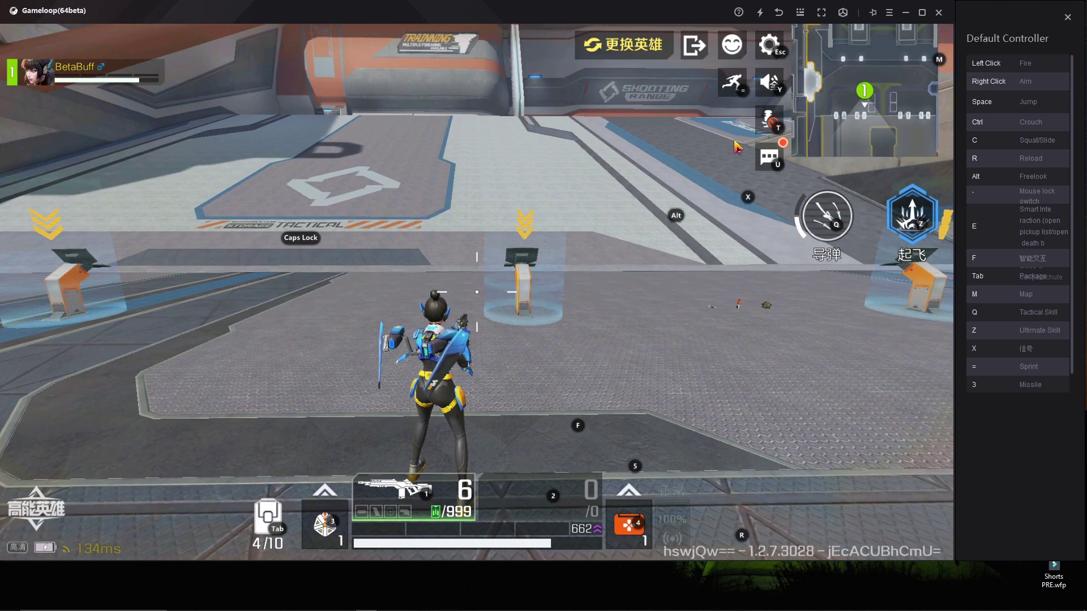
pyautogui.press('`')
pyautogui.click(800, 16)
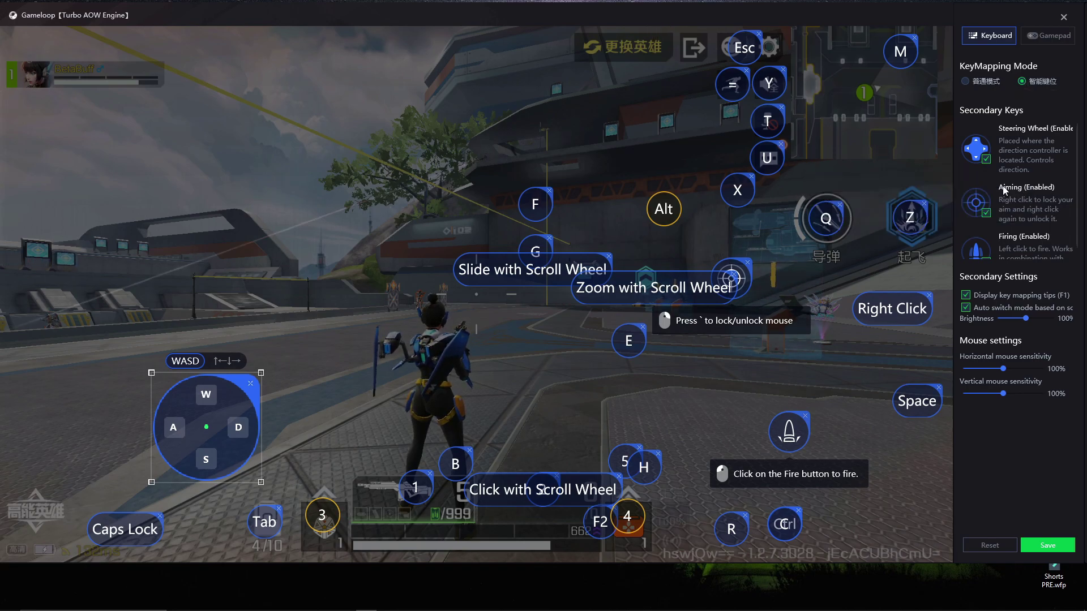
# - Delete the Esc, Y, chat, Q, Z and X key mappings
pyautogui.click(758, 36)
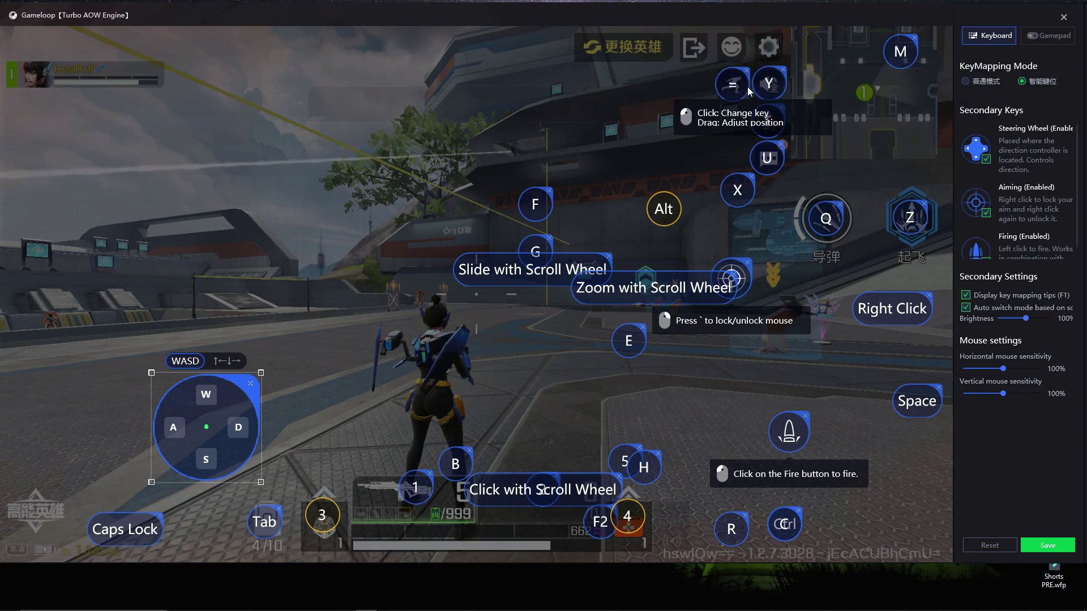
pyautogui.click(783, 69)
pyautogui.click(782, 103)
pyautogui.click(782, 146)
pyautogui.click(783, 145)
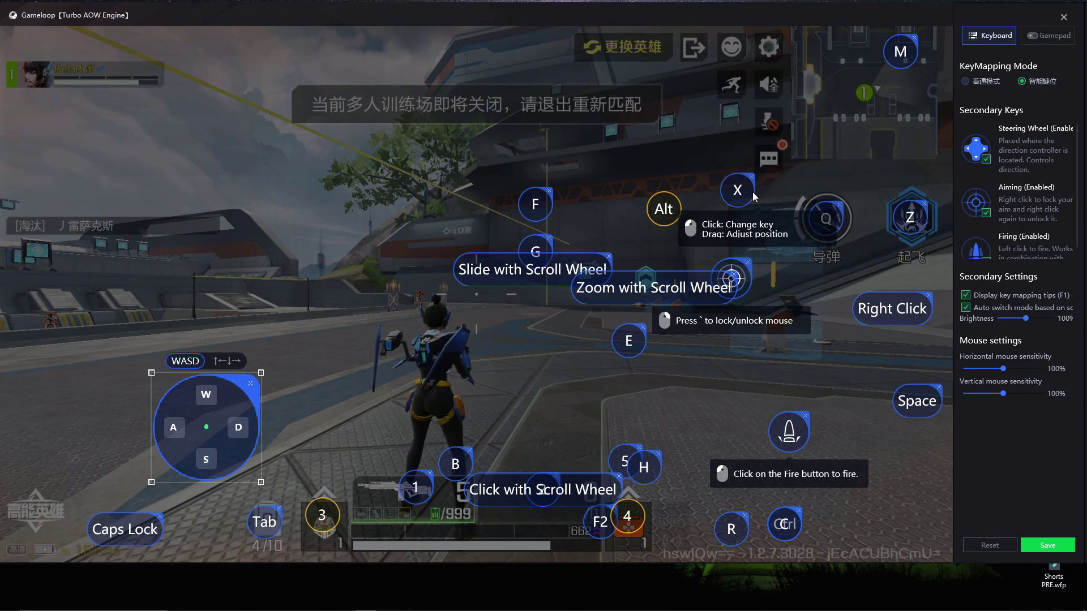
pyautogui.press('x')
pyautogui.click(841, 208)
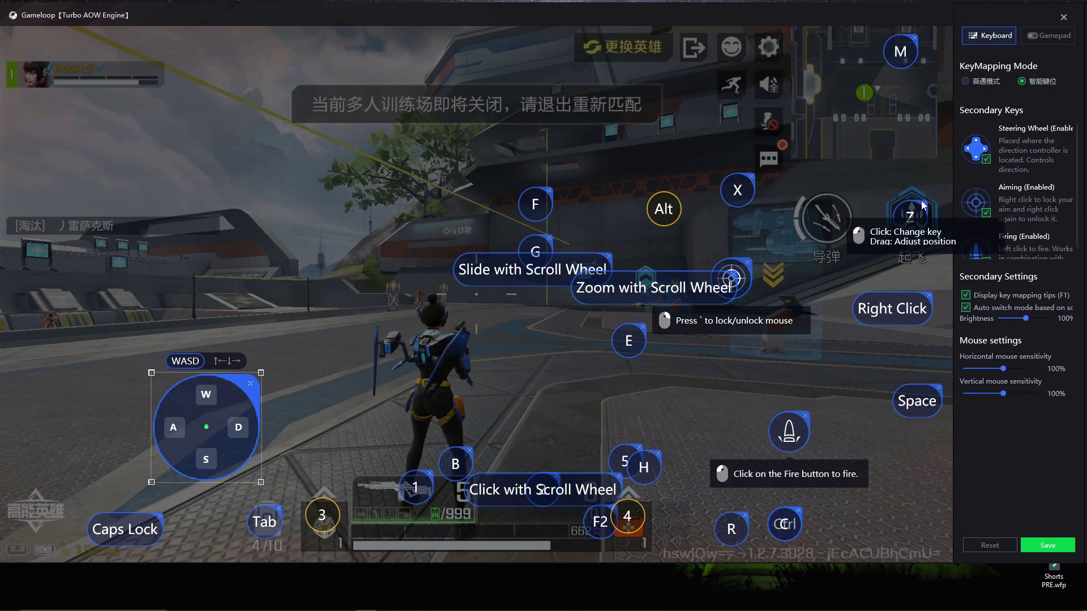
pyautogui.click(924, 203)
pyautogui.click(753, 179)
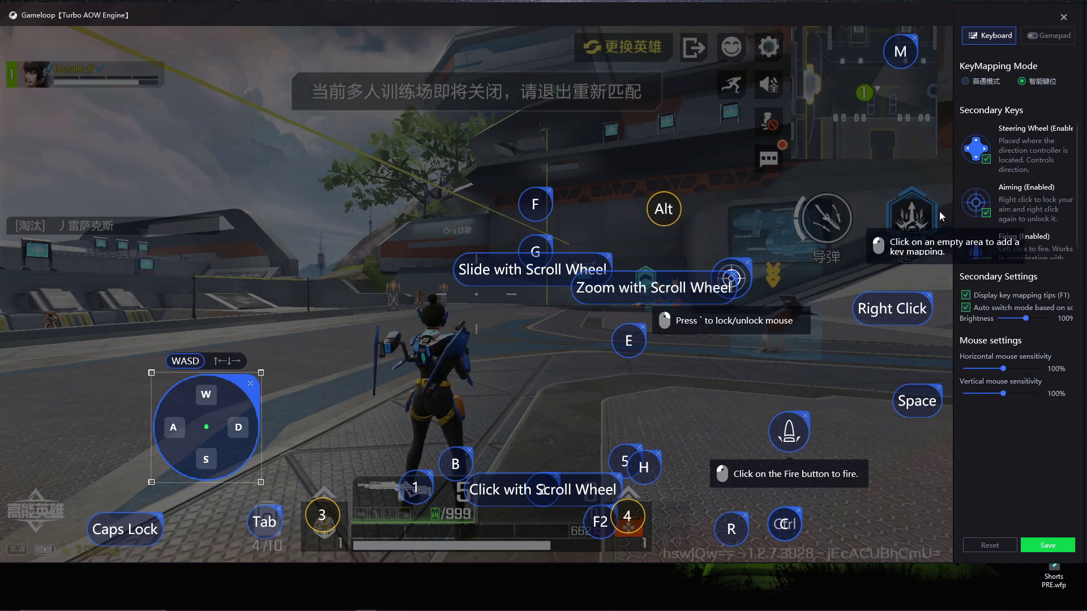
# - Turn off aiming and delete the scroll-wheel zoom, scroll-wheel slide, G and F mappings
pyautogui.click(986, 214)
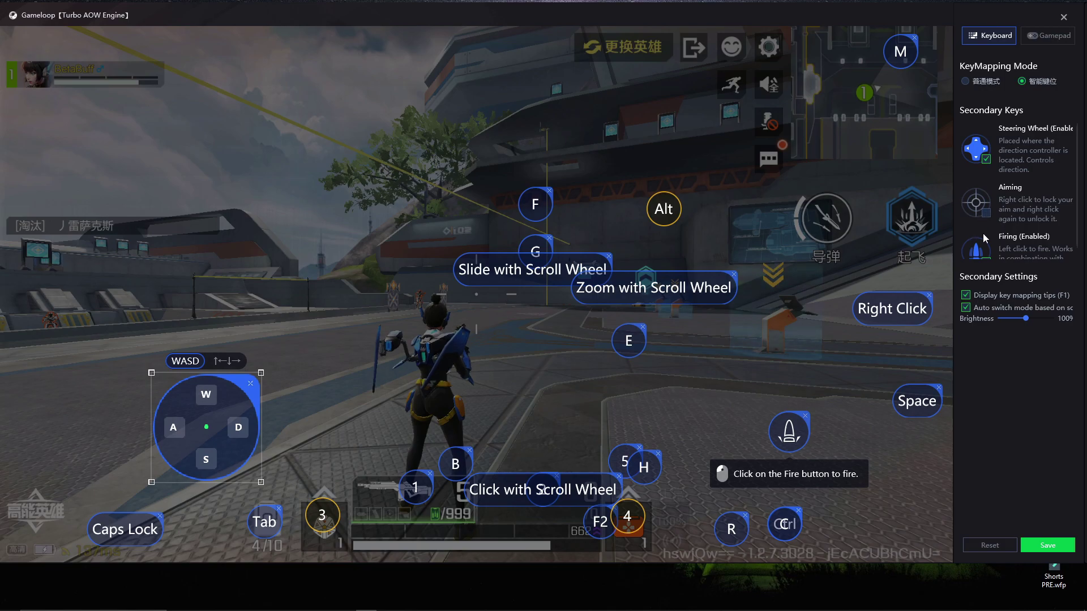
pyautogui.click(734, 273)
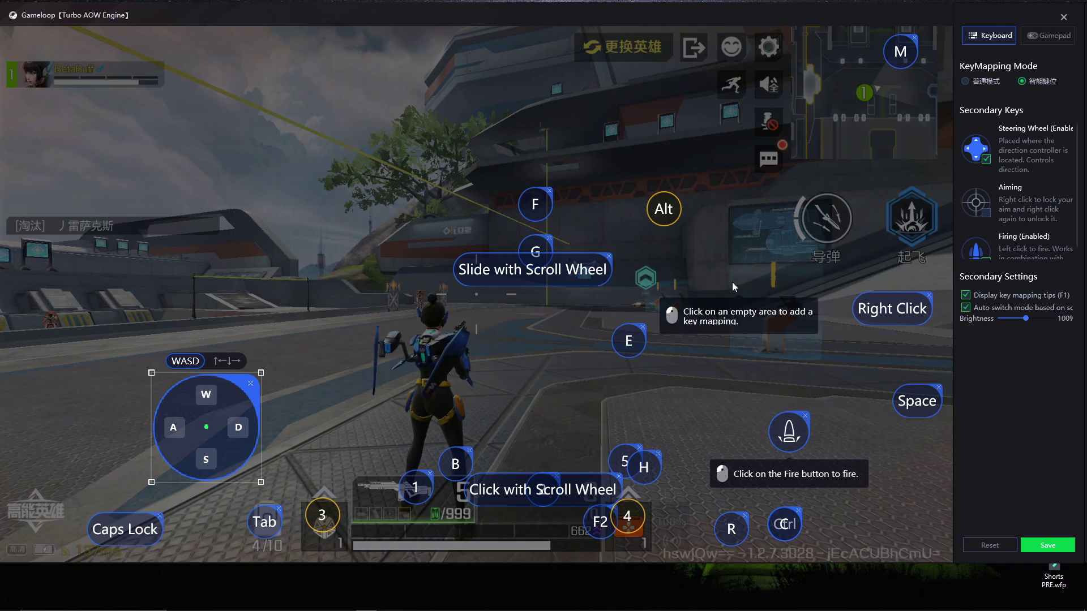
pyautogui.click(609, 256)
pyautogui.click(549, 239)
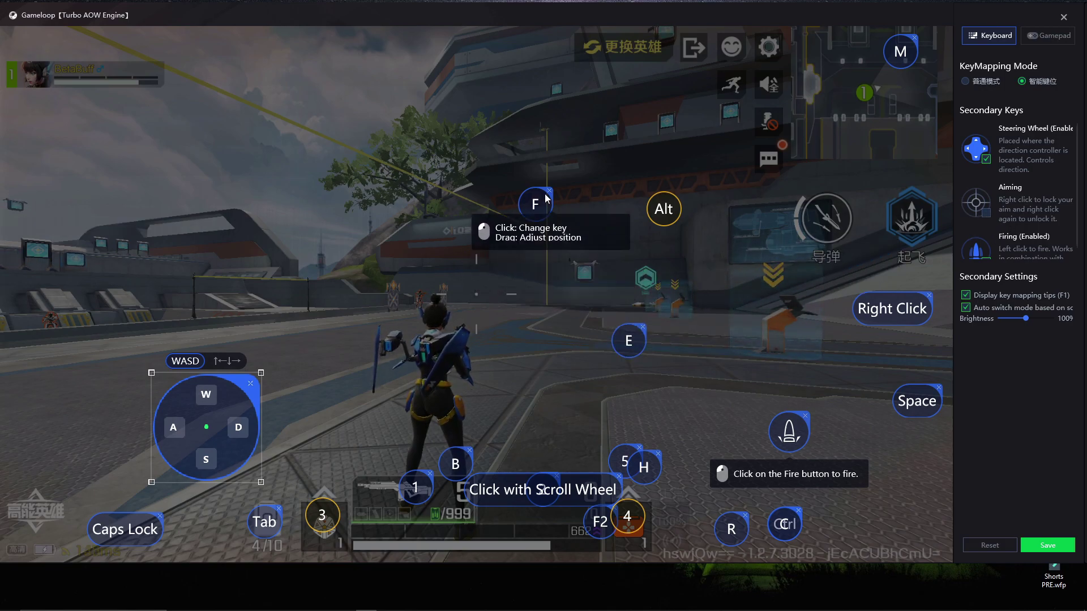
pyautogui.click(549, 192)
# - Rework the Alt binding and remove the extra key circle near the missile skill
pyautogui.click(663, 209)
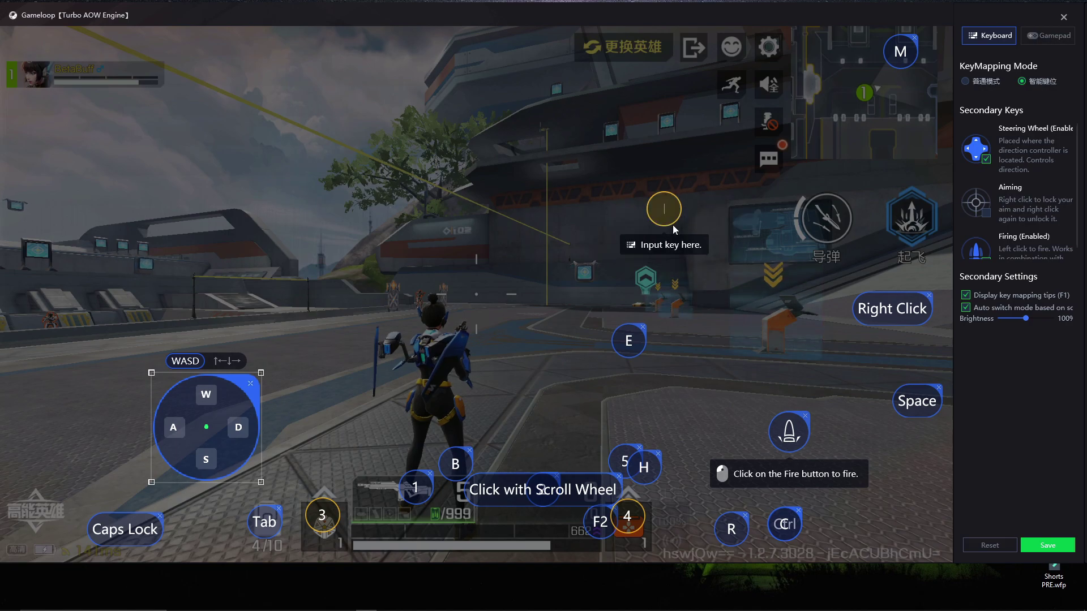
pyautogui.press('alt')
pyautogui.click(725, 219)
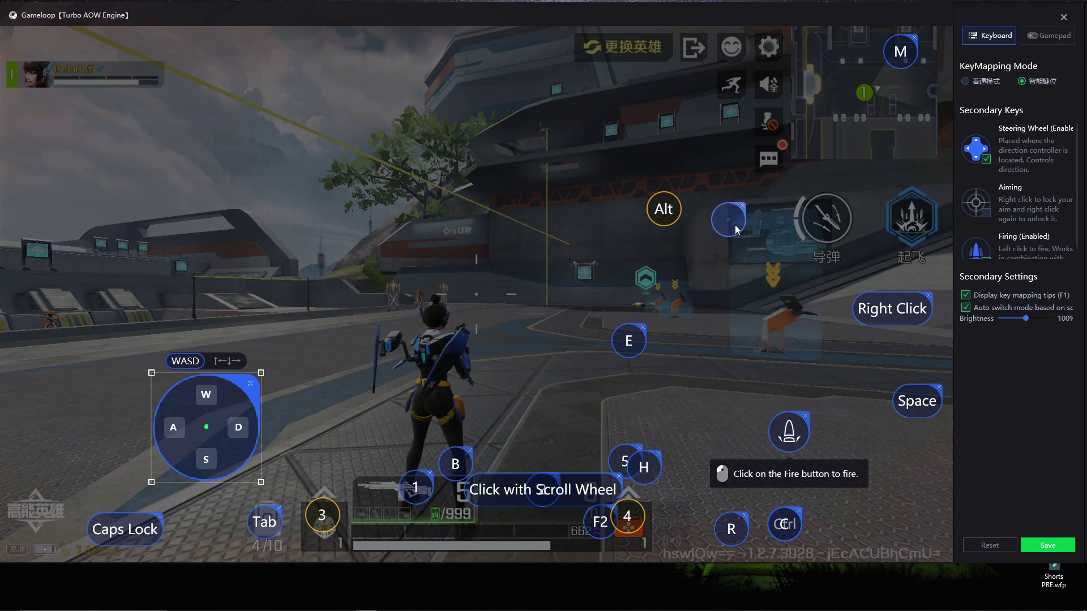
pyautogui.press('alt')
pyautogui.click(742, 206)
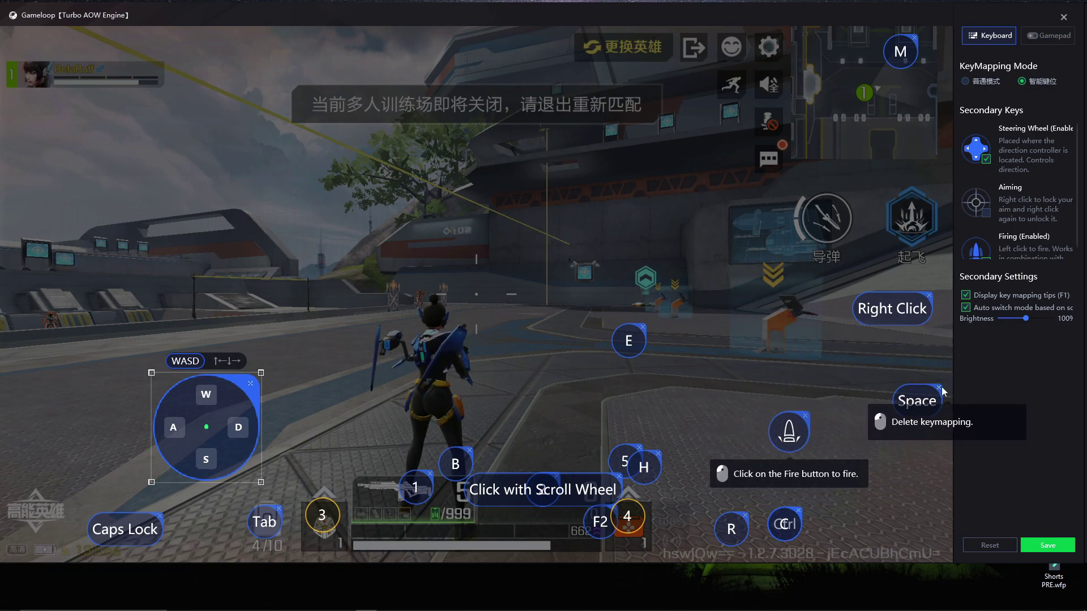
# - Delete the H mapping and rebind item key 5 to 4
pyautogui.click(658, 454)
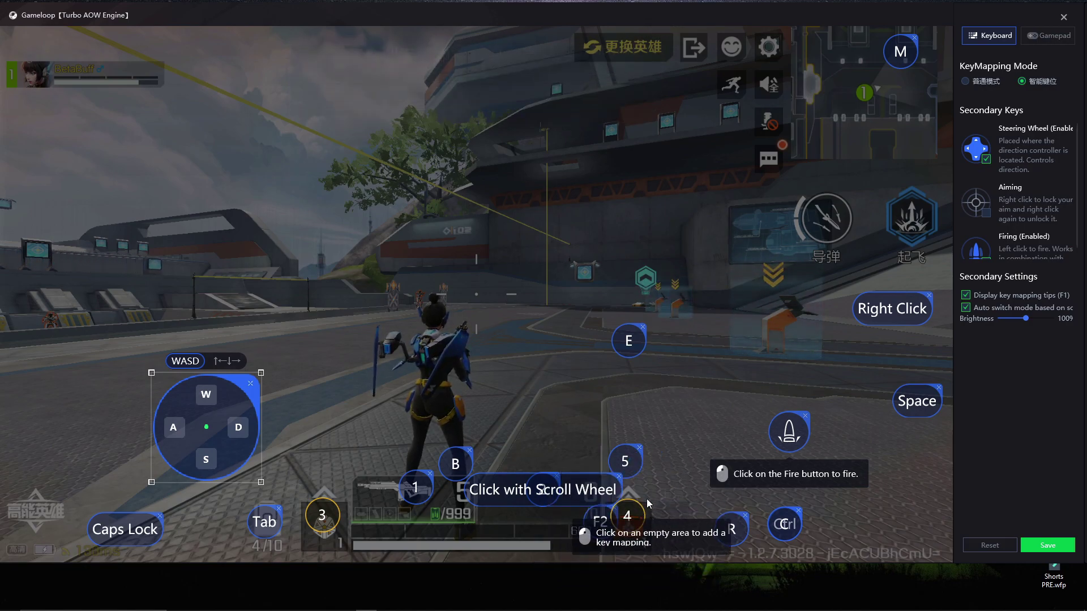
pyautogui.click(628, 464)
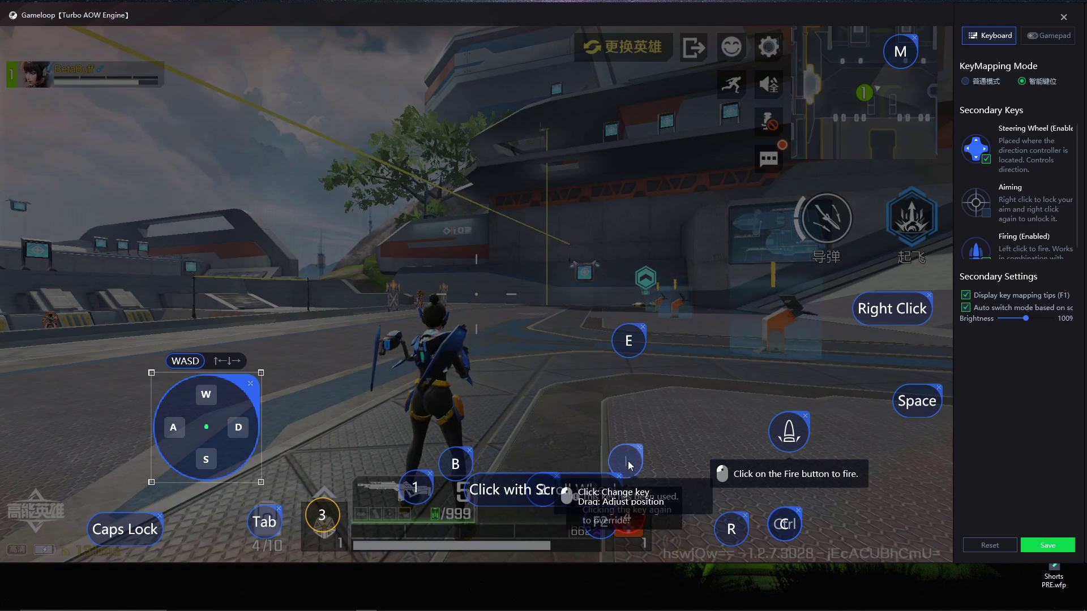
pyautogui.press('4')
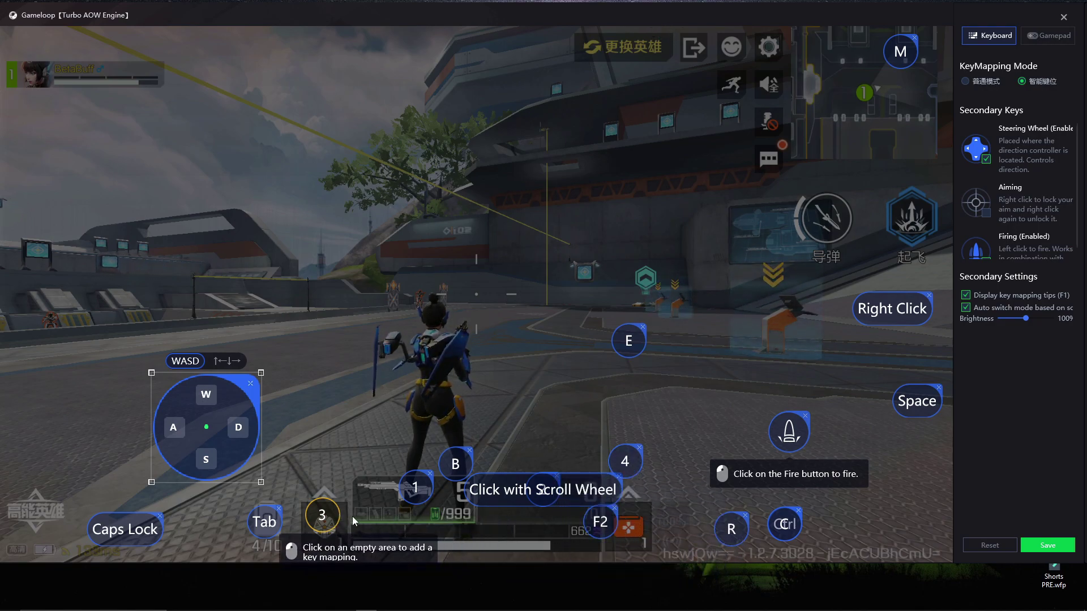
# - Move the 3 key onto its skill icon and the scroll-wheel label off key 2, then remove Caps Lock
pyautogui.moveTo(324, 522); pyautogui.dragTo(326, 537)
pyautogui.moveTo(325, 535)
pyautogui.mouseDown()
pyautogui.moveTo(321, 476)
pyautogui.moveTo(323, 529)
pyautogui.mouseUp()
pyautogui.moveTo(591, 502); pyautogui.dragTo(555, 507)
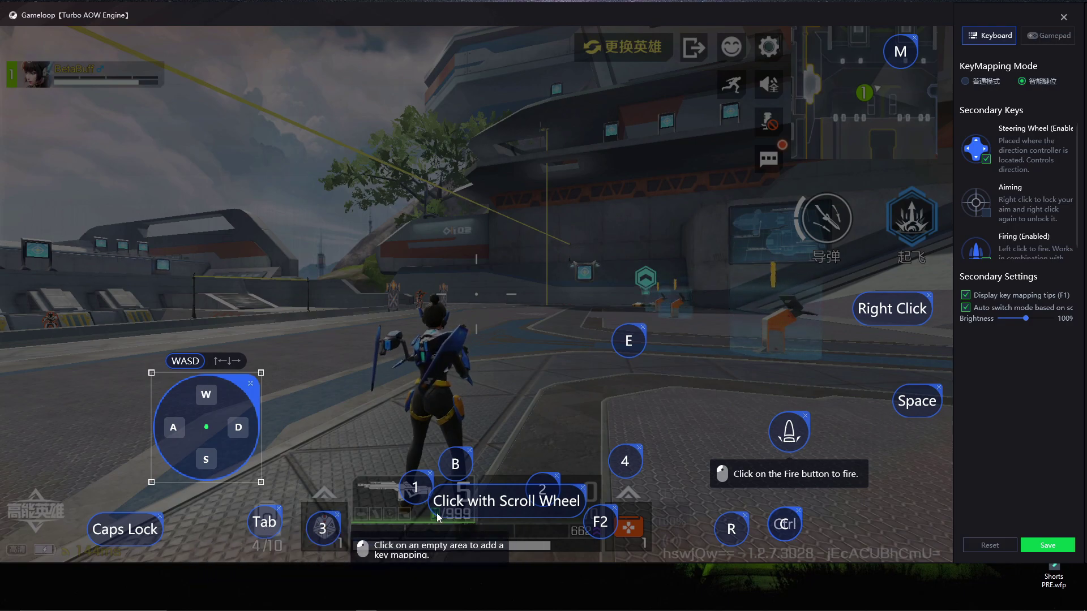
pyautogui.click(161, 519)
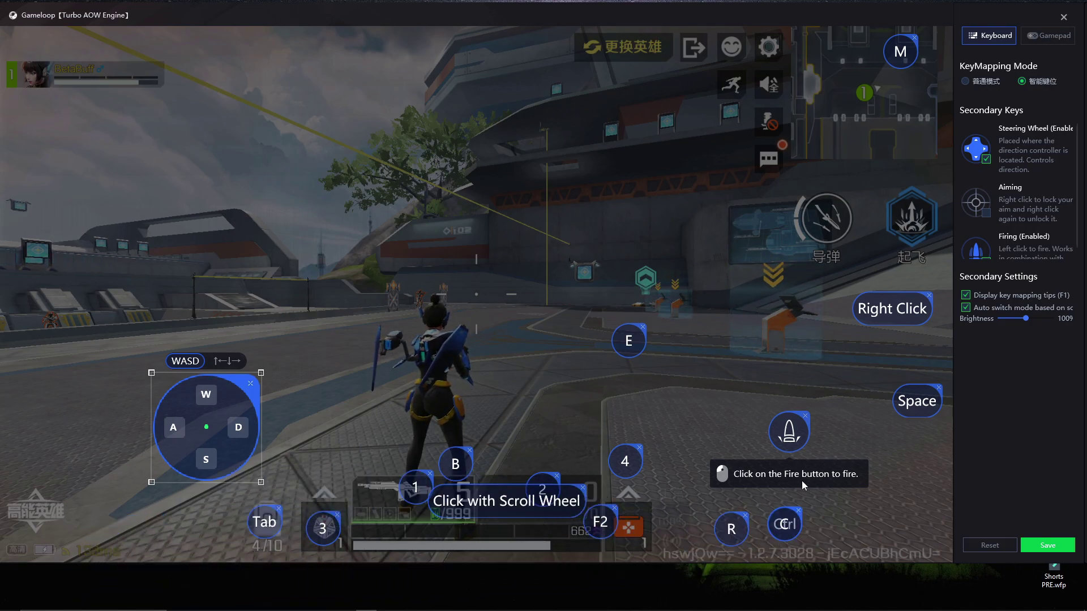
# - Place the C crouch key beside R, map E to the missile skill and Q to take-off
pyautogui.moveTo(800, 528)
pyautogui.mouseDown()
pyautogui.moveTo(773, 530)
pyautogui.moveTo(800, 531)
pyautogui.mouseUp()
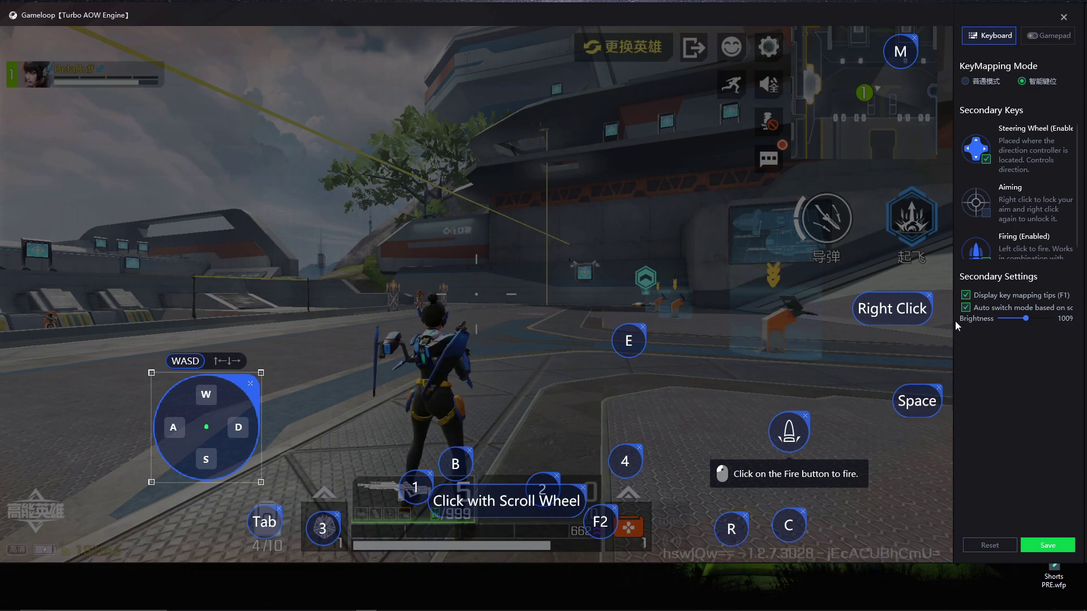
pyautogui.click(825, 223)
pyautogui.press('e')
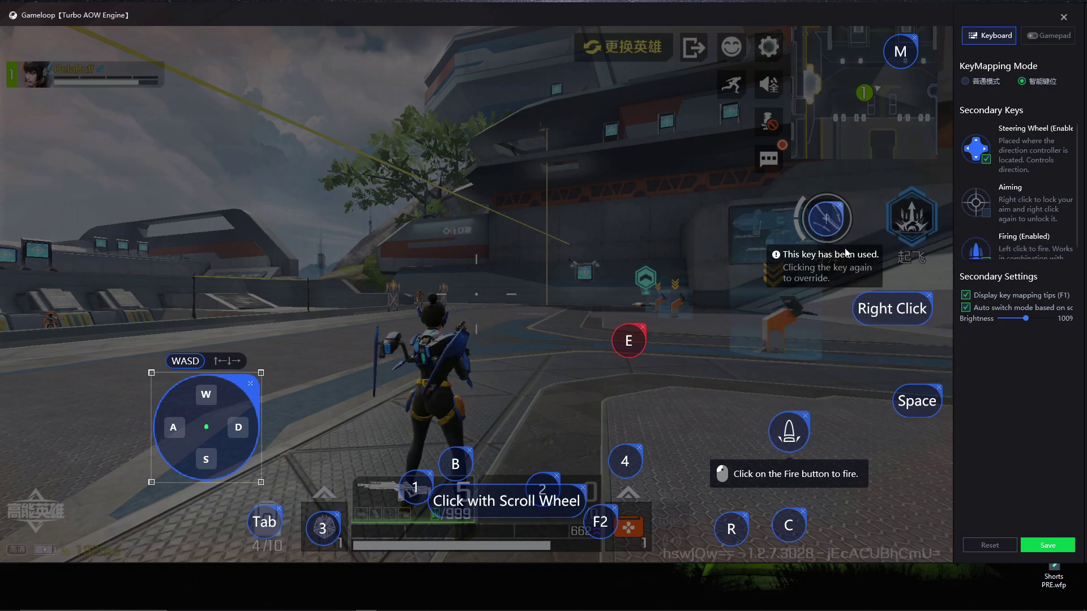
pyautogui.press('e')
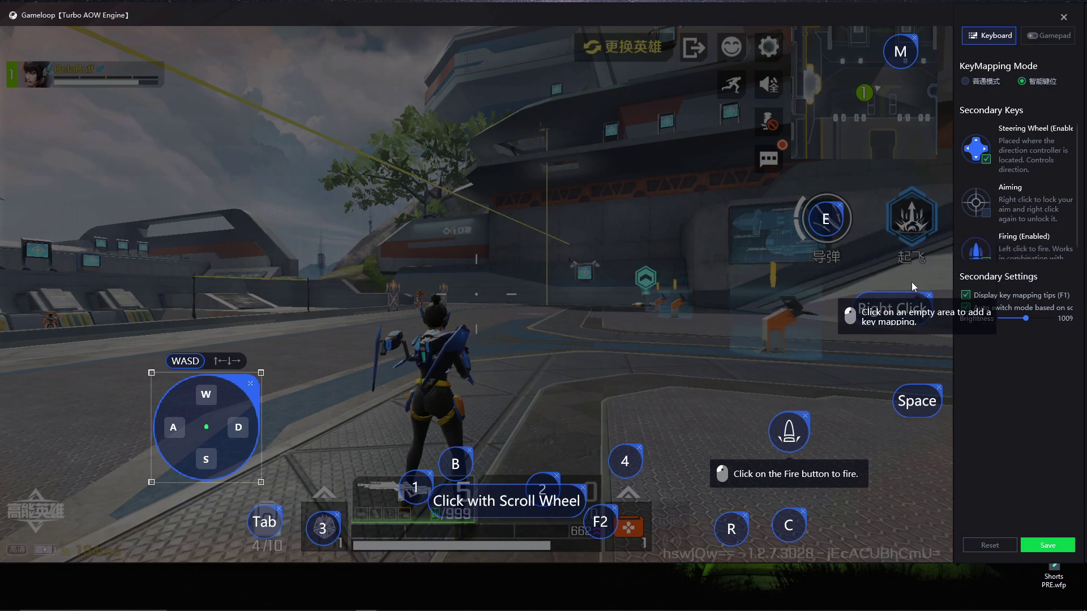
pyautogui.click(909, 229)
pyautogui.press('q')
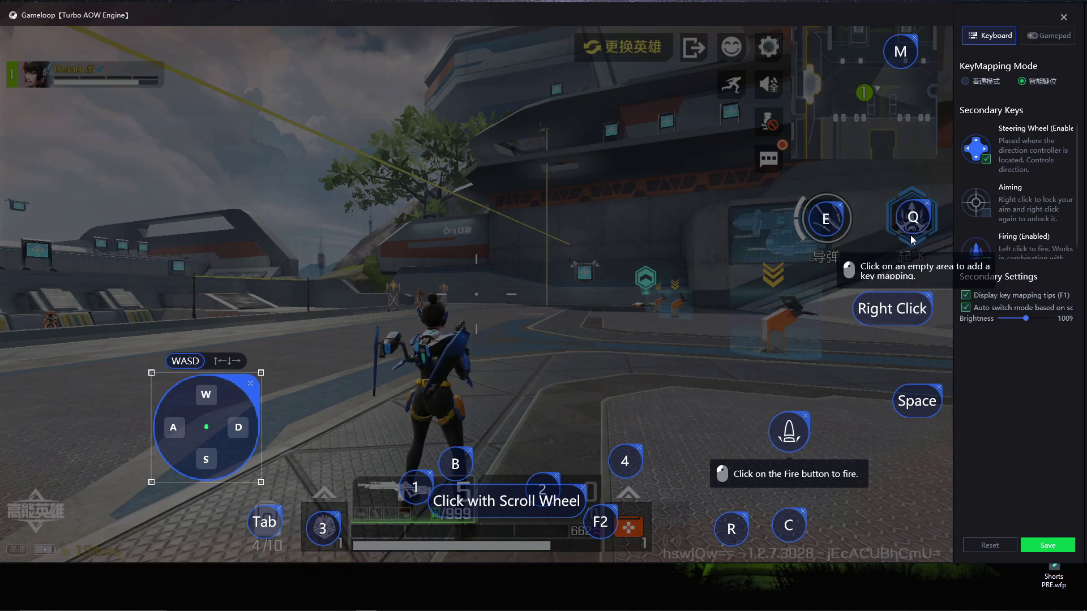
# - Re-enable aiming with Ctrl as the mouse-lock key near the top, save, and test moving
pyautogui.click(987, 213)
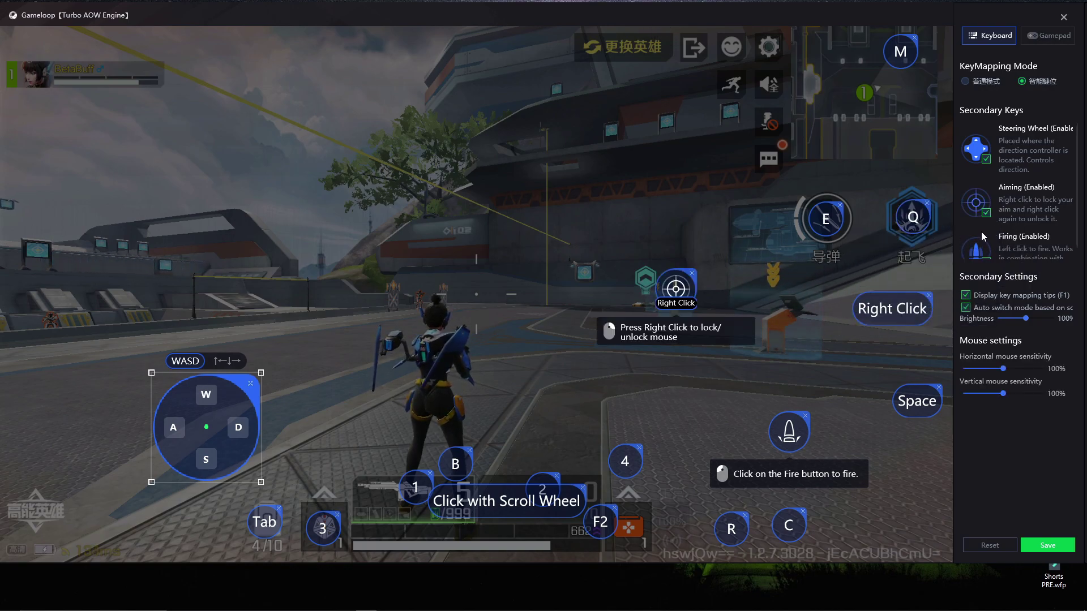
pyautogui.press('ctrl')
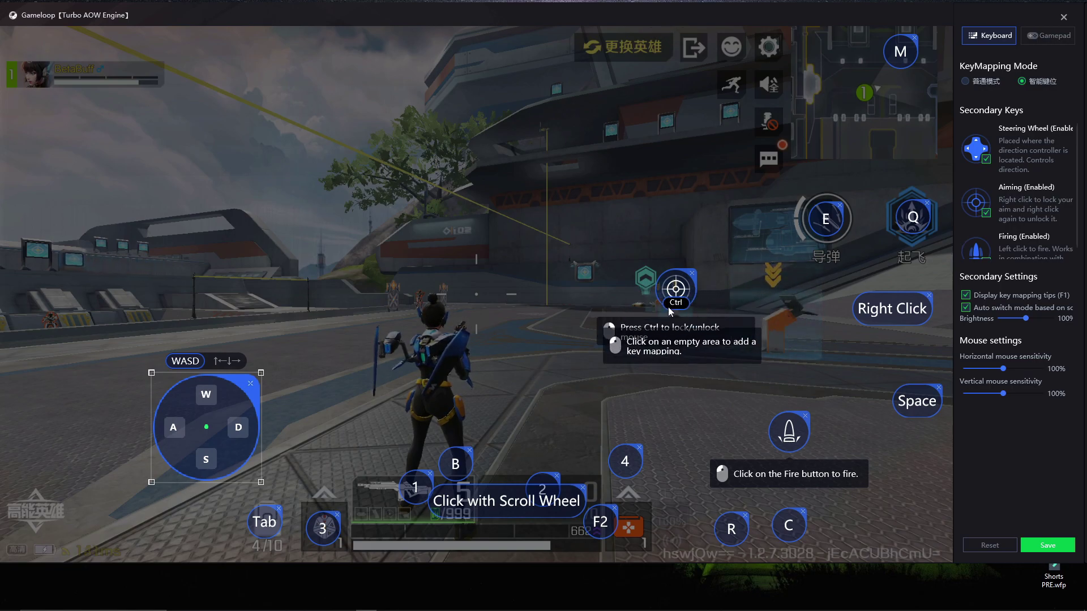
pyautogui.moveTo(682, 288); pyautogui.dragTo(677, 122)
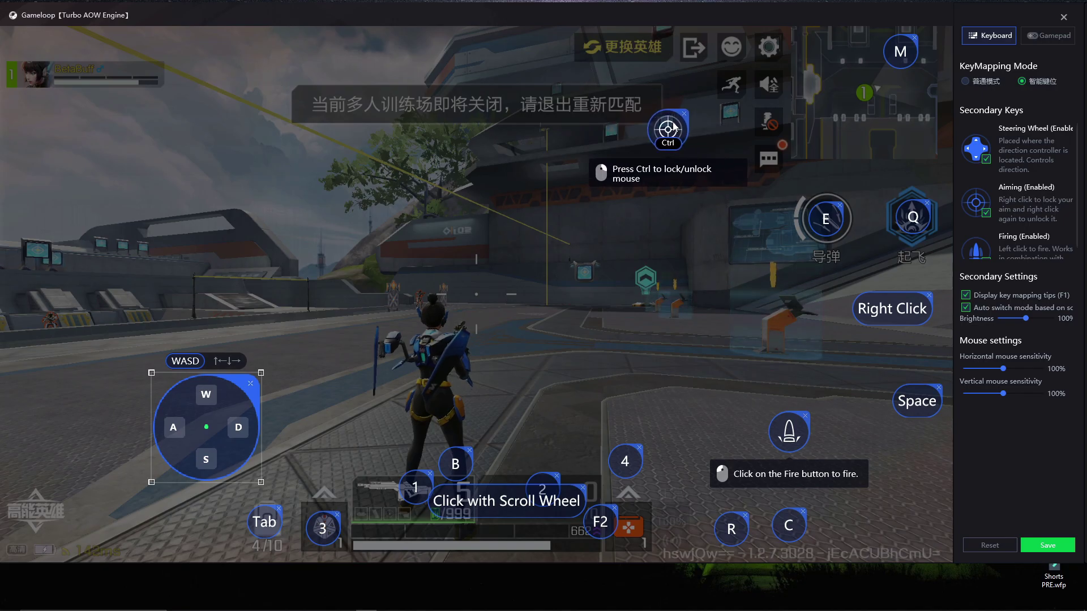
pyautogui.click(1047, 545)
pyautogui.press('w')
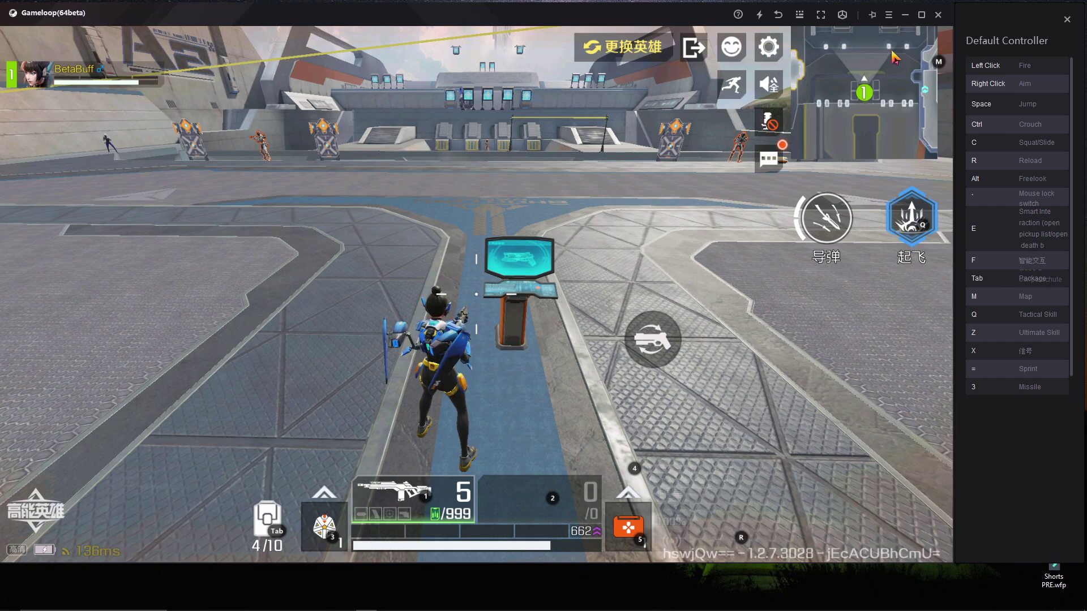
# - Map F to the round weapon-swap button, save the layout, and relock the mouse
pyautogui.click(798, 16)
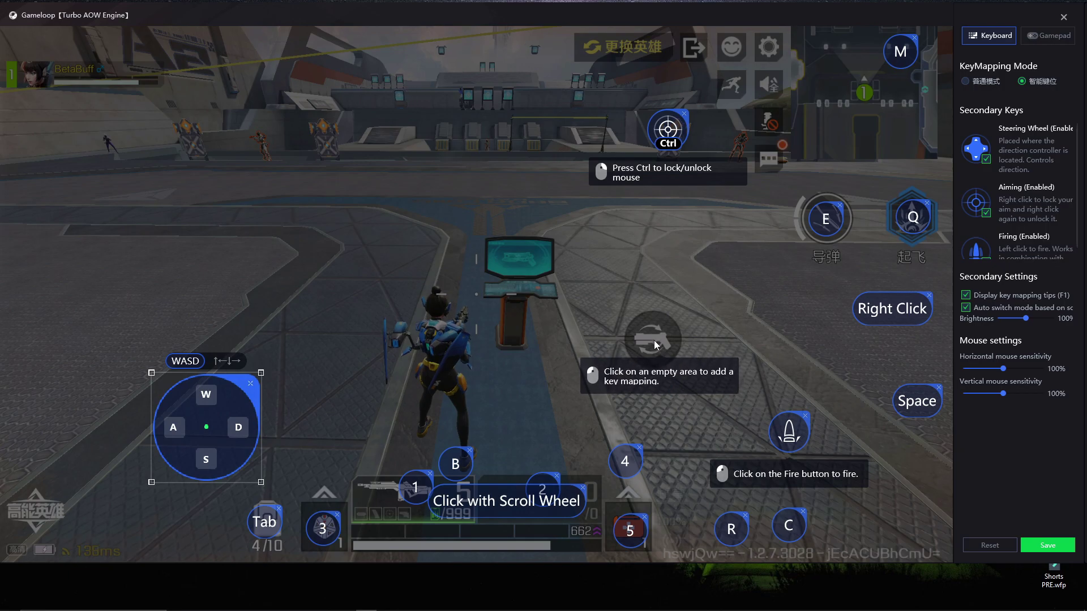
pyautogui.click(654, 348)
pyautogui.press('f')
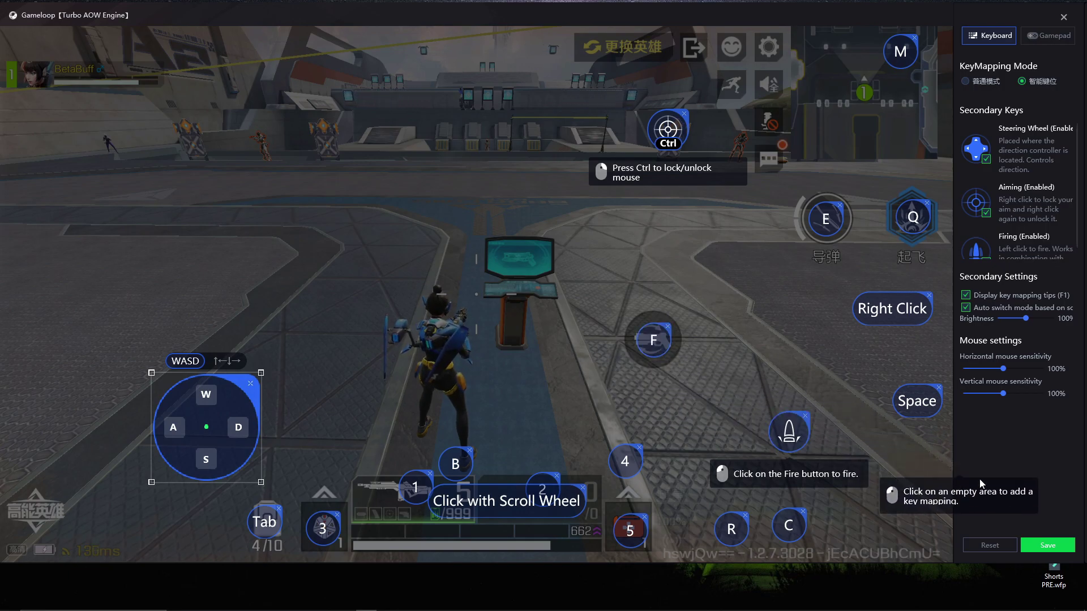
pyautogui.click(1047, 545)
pyautogui.press('`')
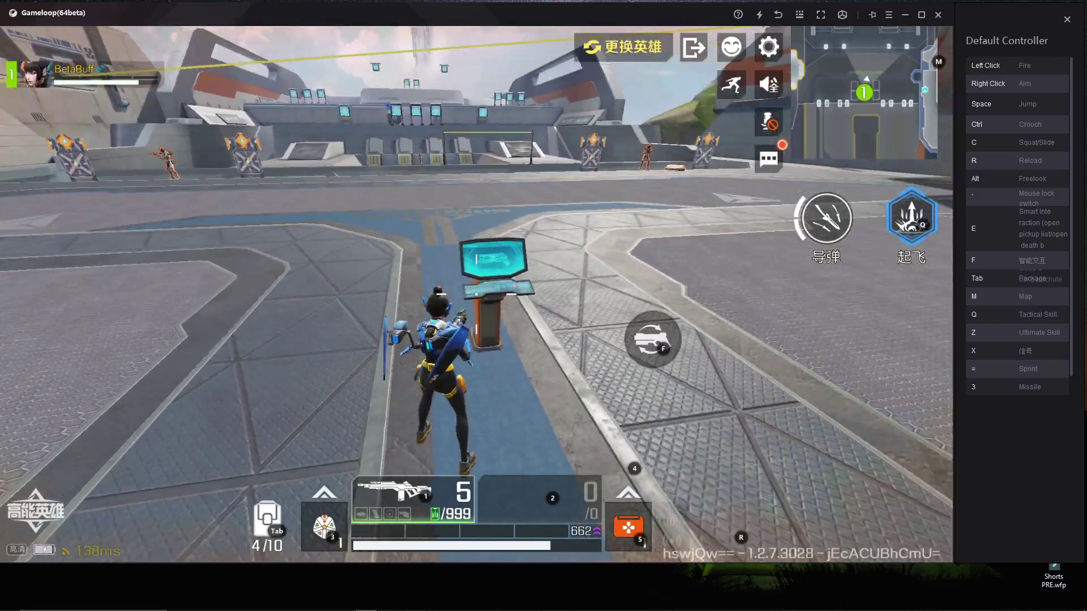
# - Run the hero forward with W across the arena to try the new layout
pyautogui.press('w')
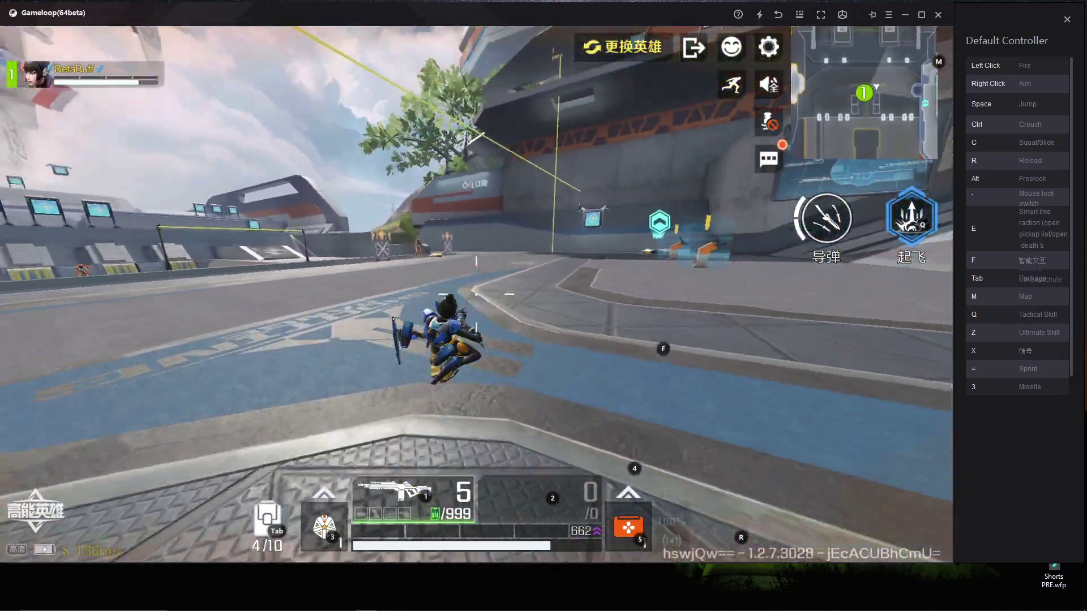